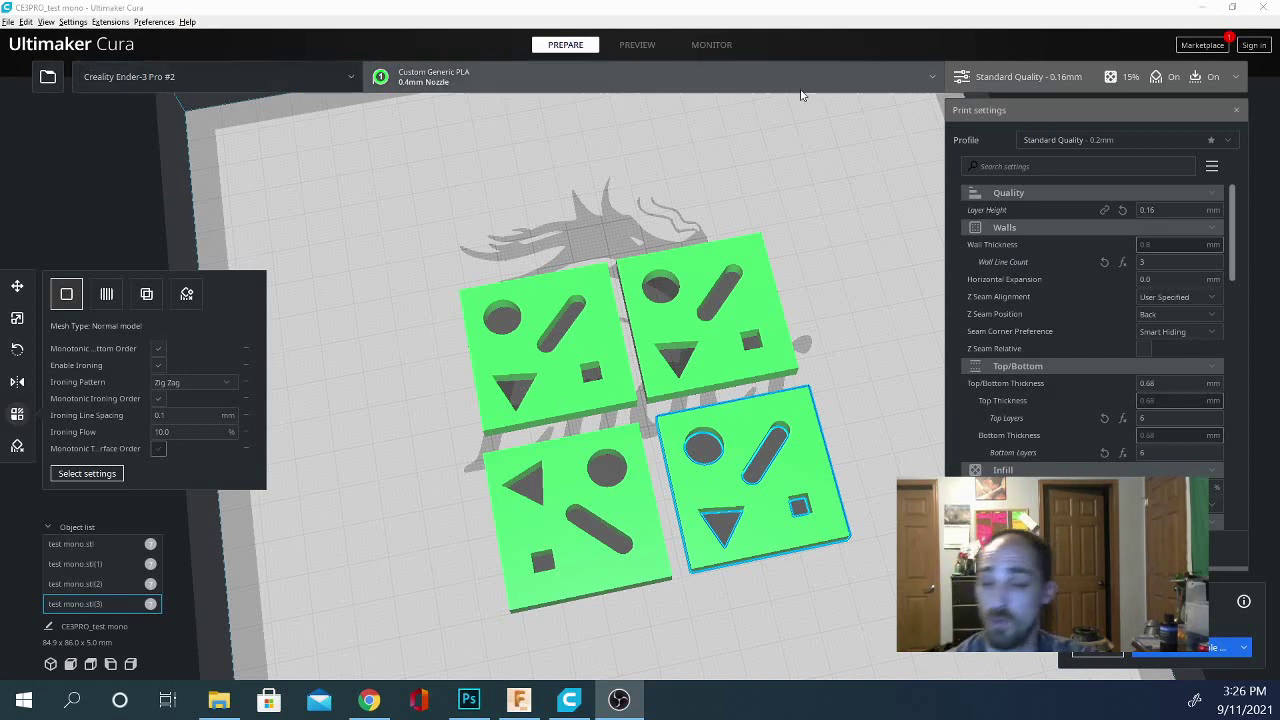
Step: Select the top-left test plate to show its per-model settings with ironing and monotonic off
{"action": "left_click", "coordinate": [558, 391]}
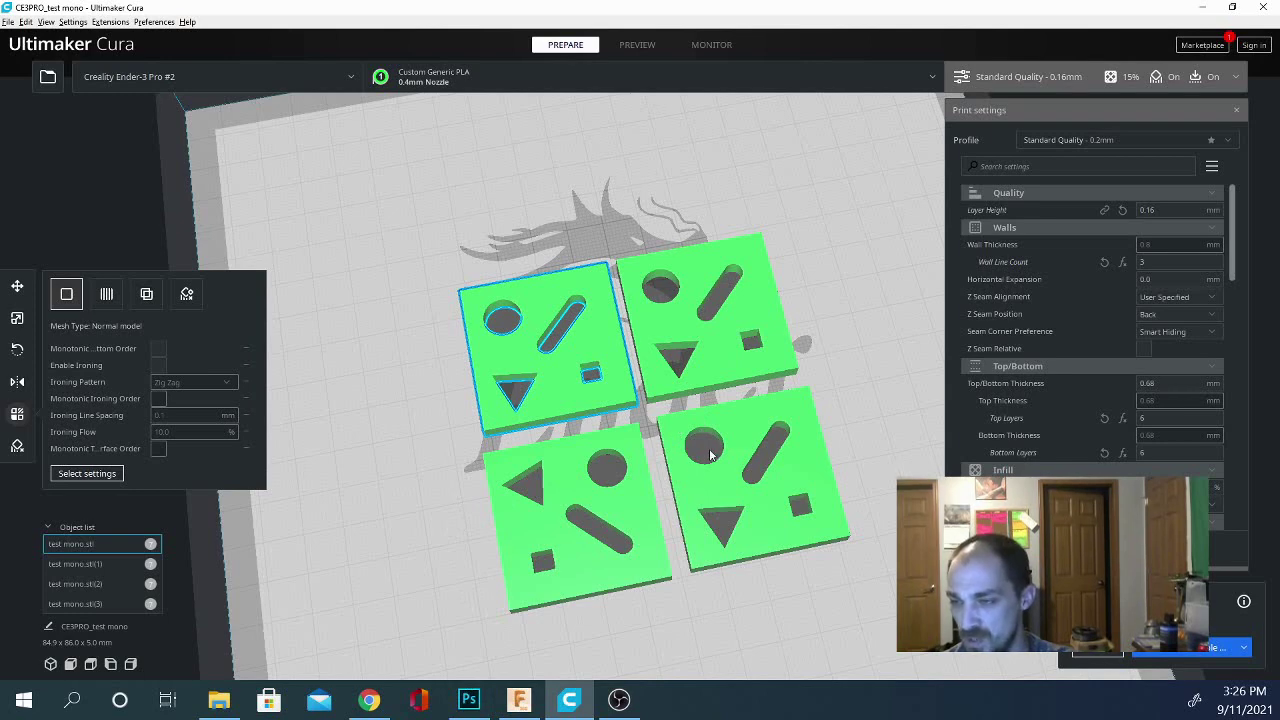
Step: Open the layer preview and play the top-left plate's top-layer toolpaths
{"action": "left_click", "coordinate": [640, 44]}
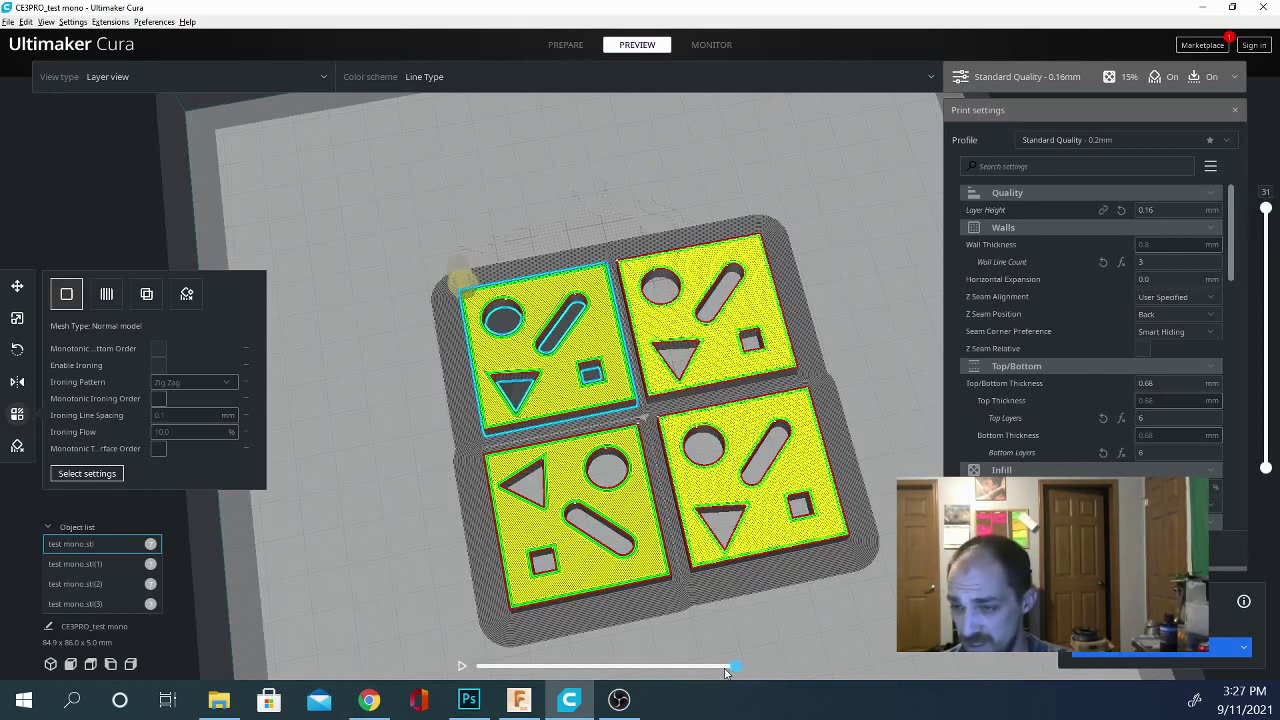
{"action": "left_click_drag", "start_coordinate": [726, 672], "coordinate": [706, 676]}
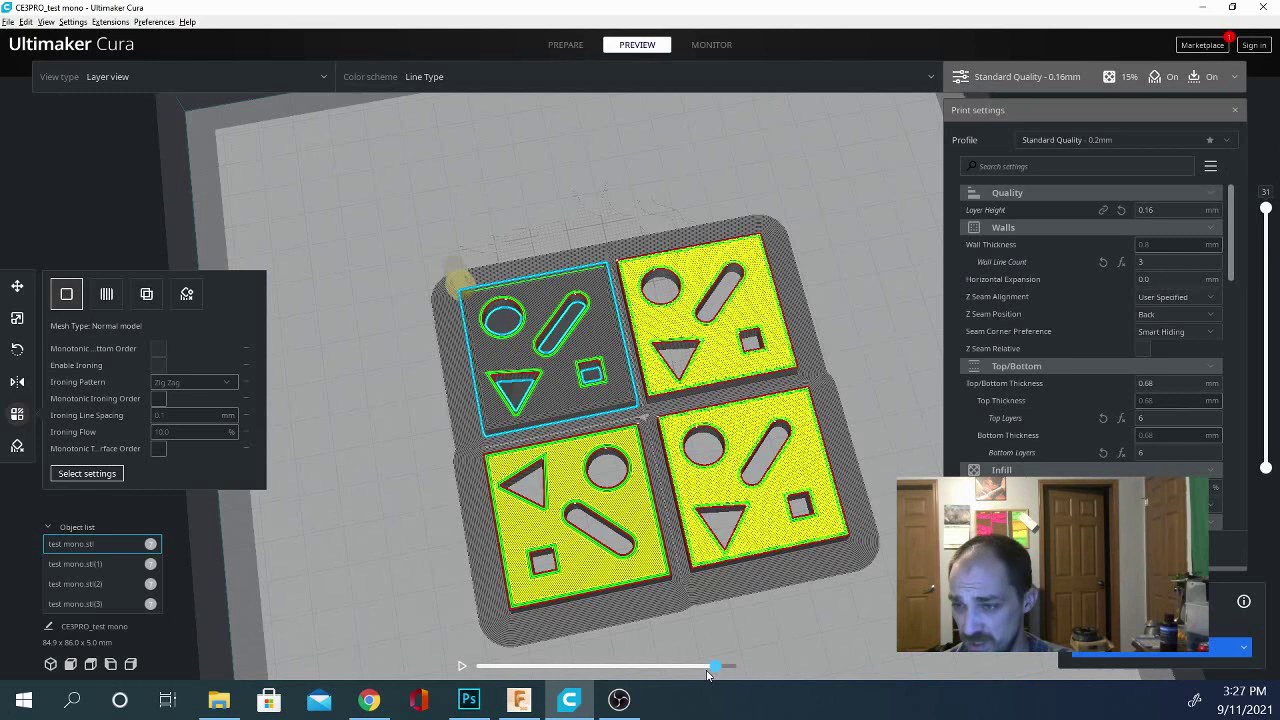
{"action": "mouse_move", "coordinate": [707, 676]}
{"action": "left_mouse_down"}
{"action": "mouse_move", "coordinate": [718, 676]}
{"action": "mouse_move", "coordinate": [455, 678]}
{"action": "left_mouse_up"}
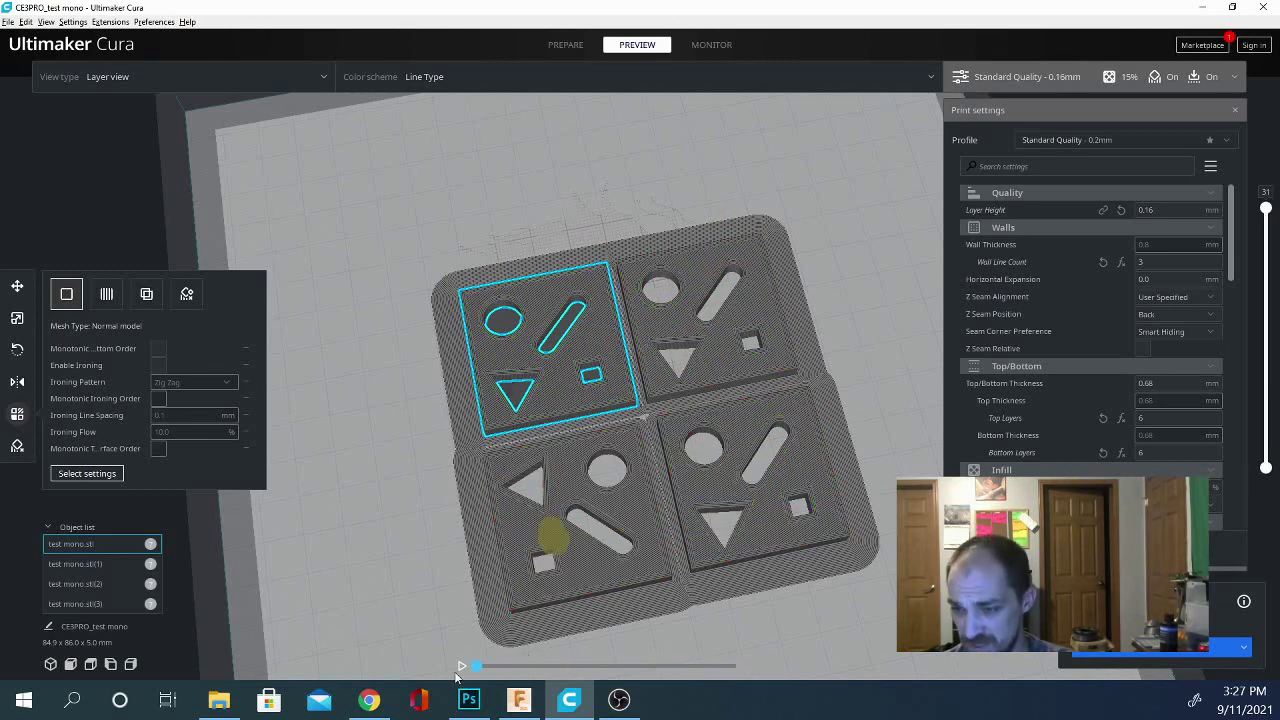
Step: Advance the top-layer toolpath playback through the lower-left plate
{"action": "left_click_drag", "start_coordinate": [465, 680], "coordinate": [487, 675]}
{"action": "right_click", "coordinate": [487, 675]}
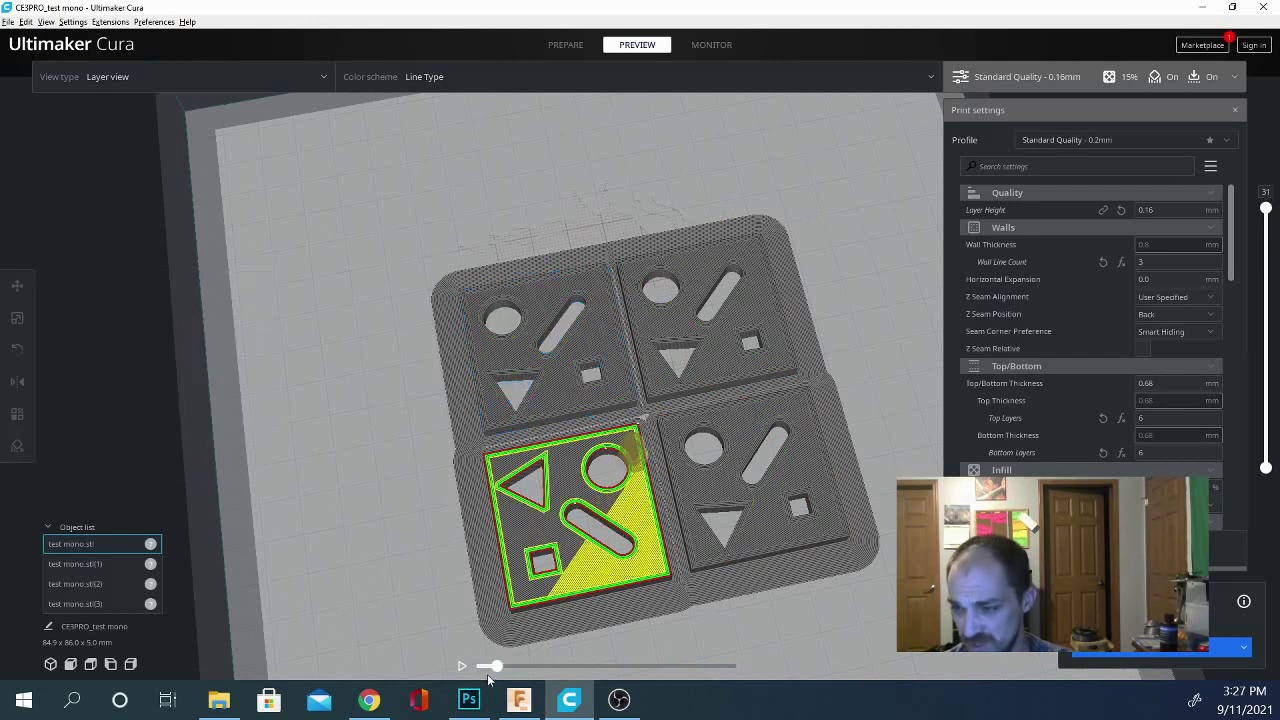
{"action": "left_click", "coordinate": [853, 630]}
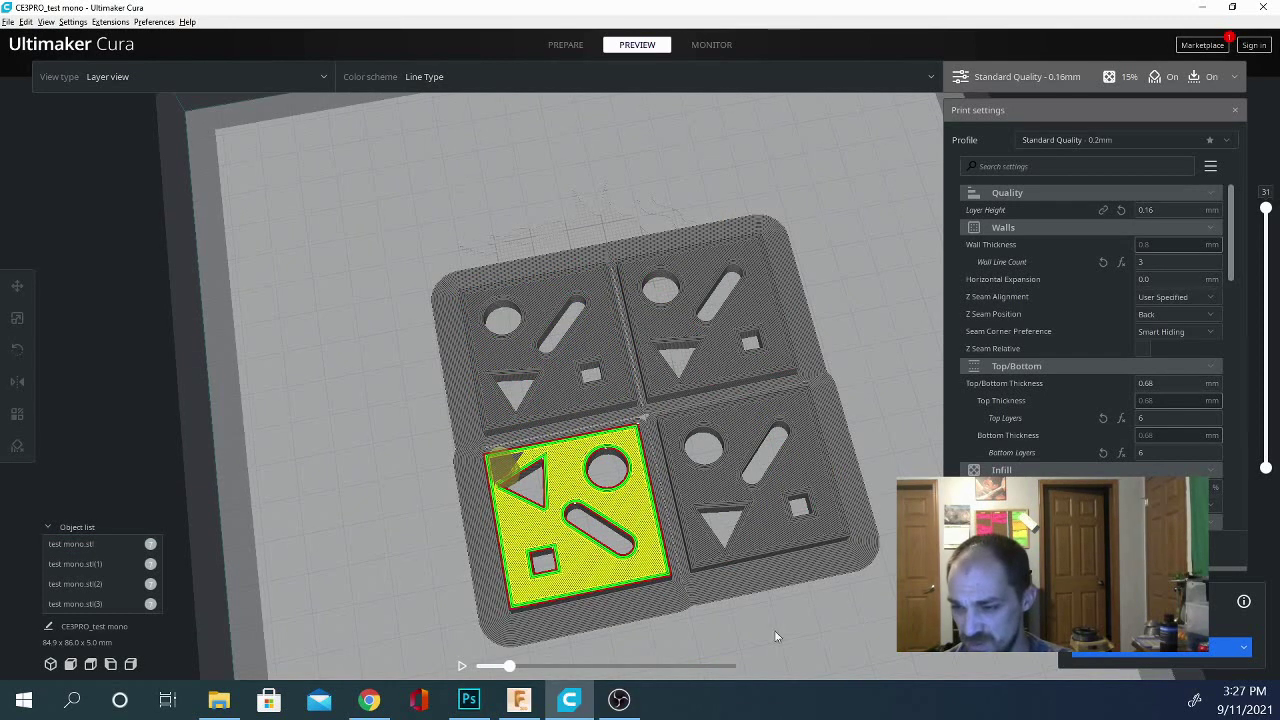
{"action": "left_click_drag", "start_coordinate": [507, 669], "coordinate": [606, 665]}
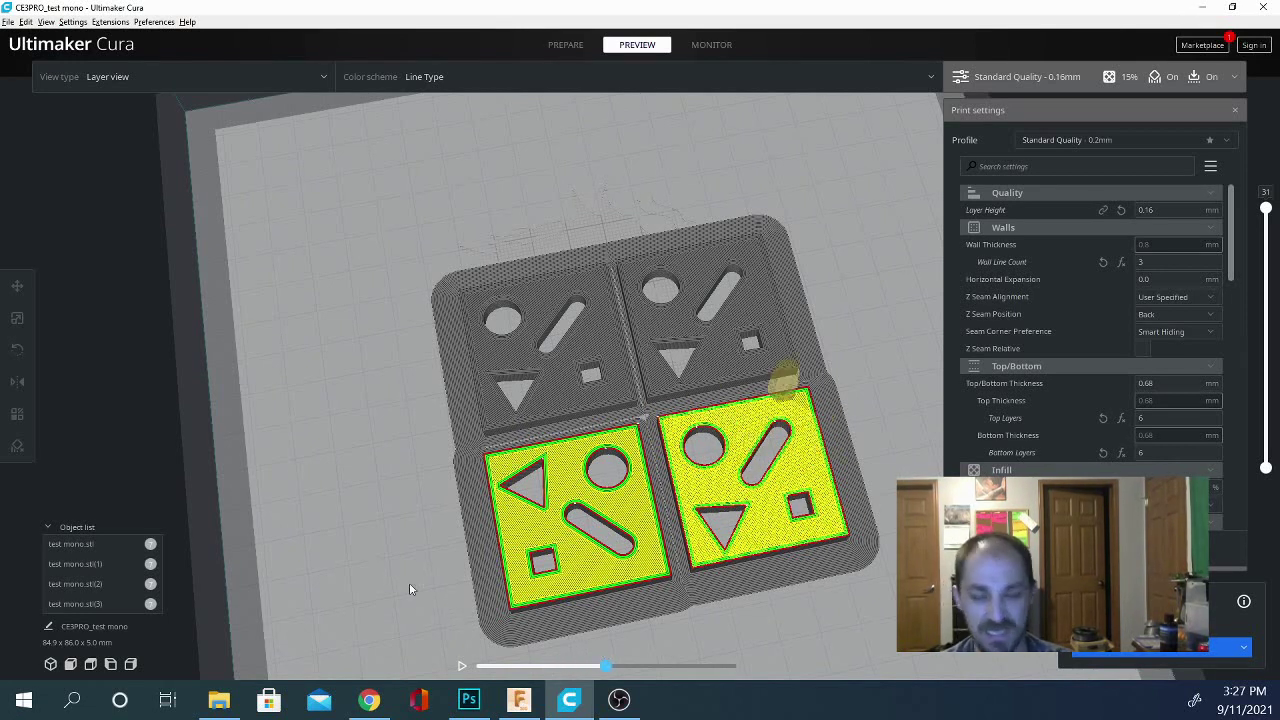